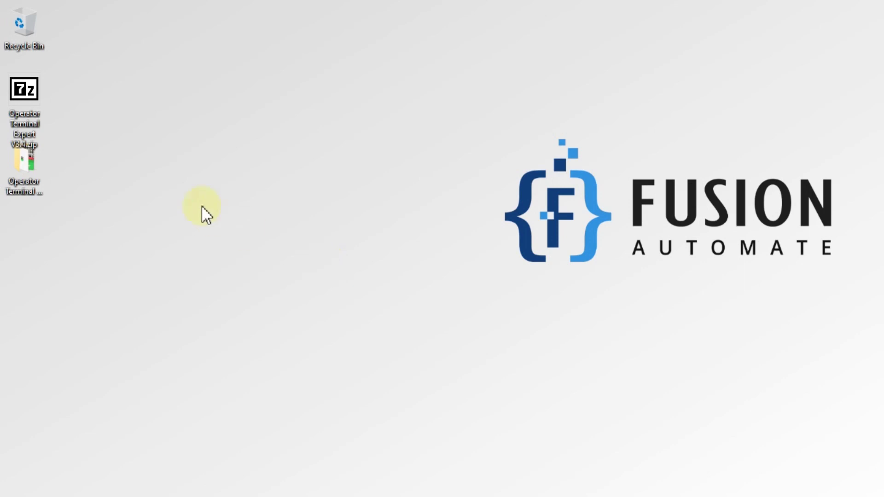
click(27, 124)
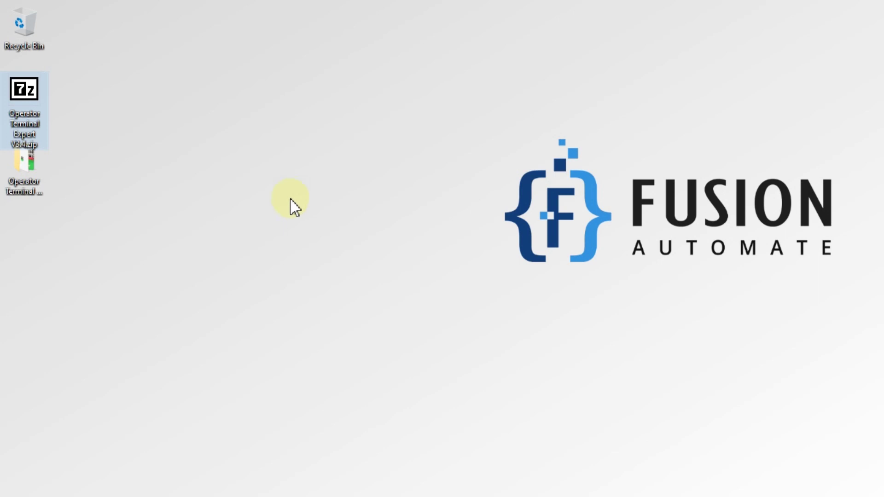
click(31, 175)
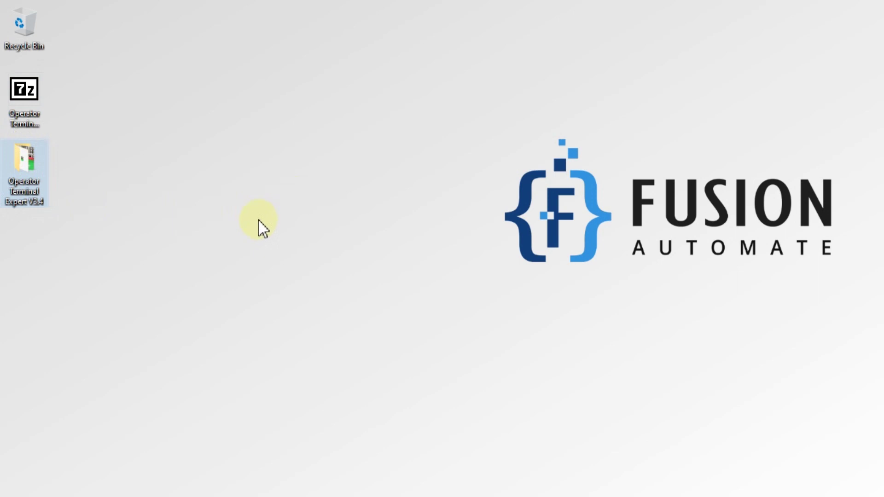
drag(103, 244, 4, 179)
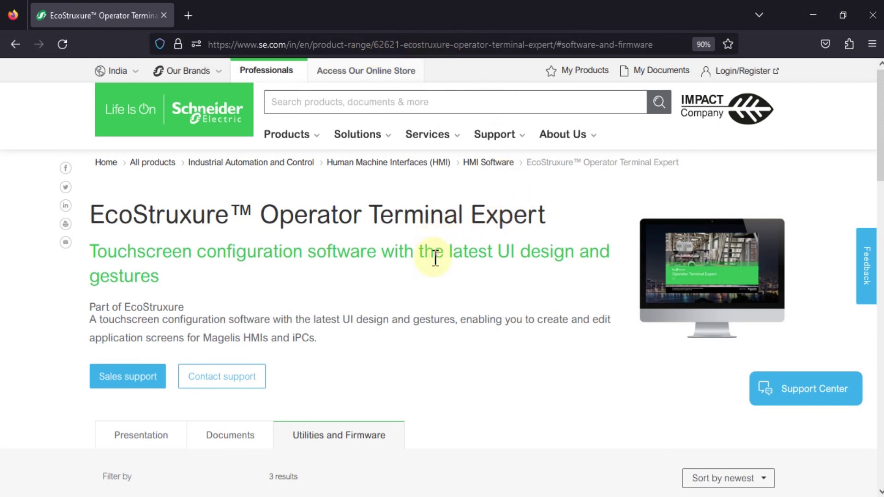
- Review the EcoStruxure Operator Terminal Expert (V3.4) download entry and release date on the Schneider Electric product page
scroll(436, 258, down, 3)
scroll(434, 260, down, 2)
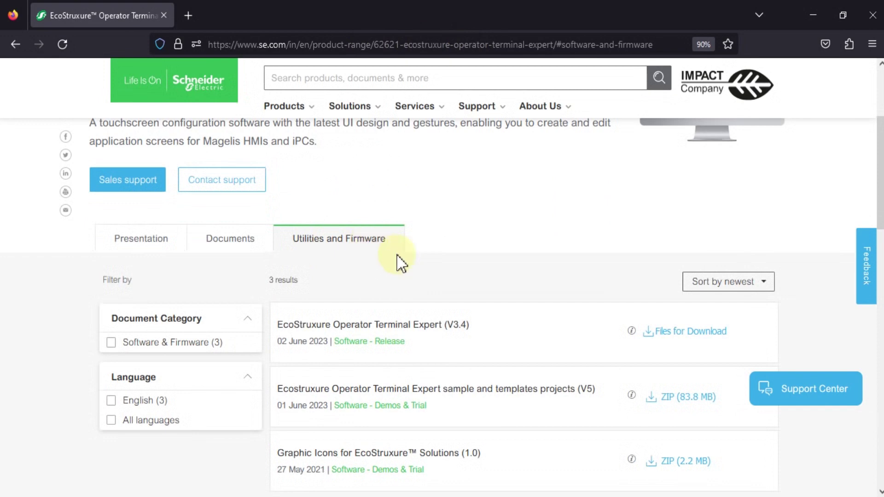
scroll(396, 263, down, 2)
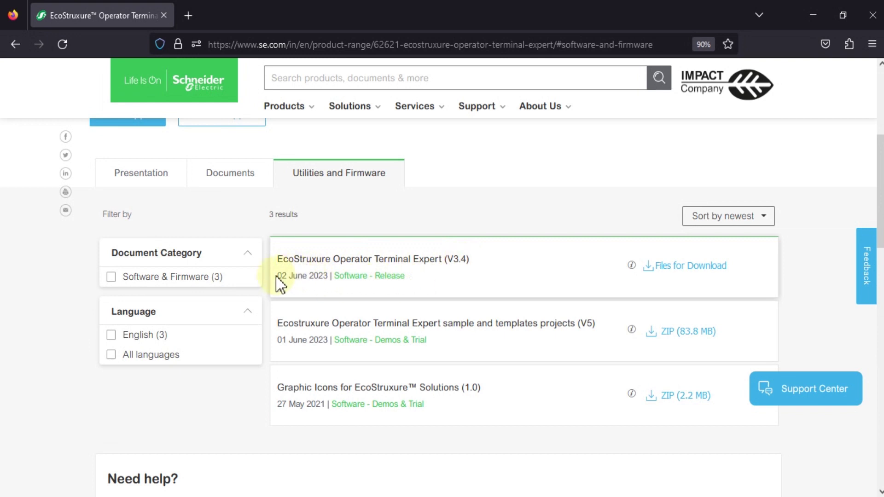
drag(276, 276, 326, 287)
click(533, 223)
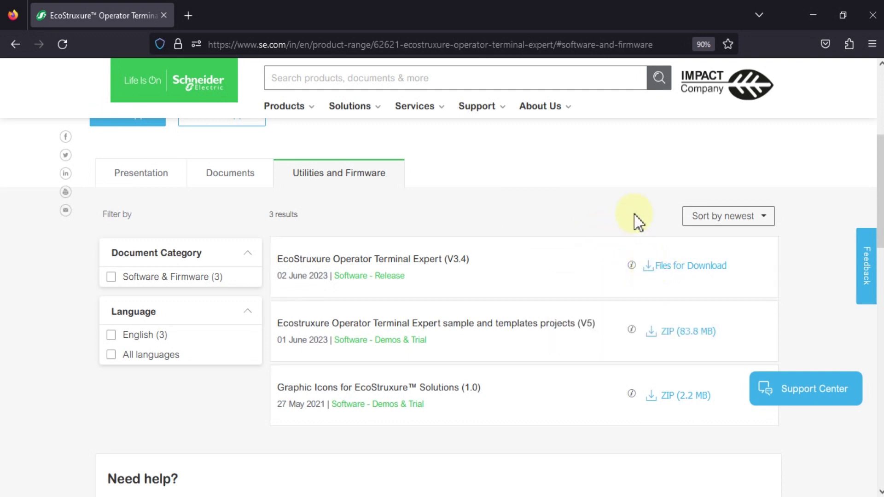
click(812, 15)
drag(247, 231, 14, 78)
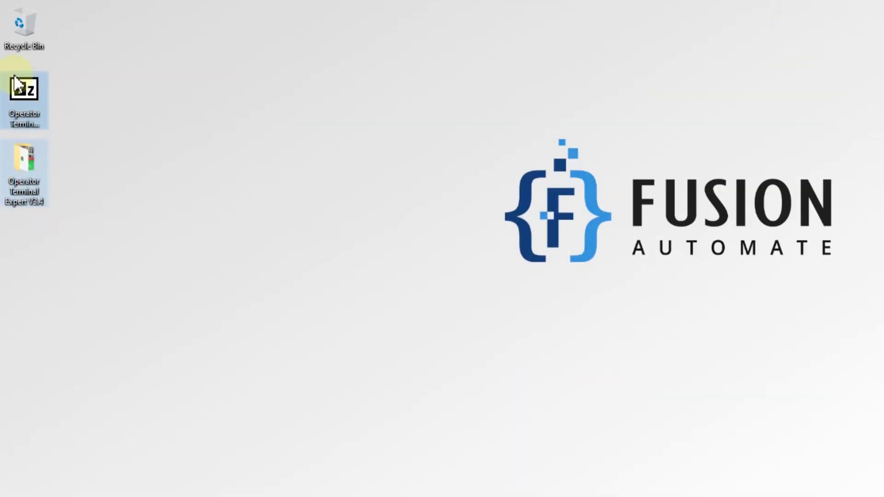
click(24, 102)
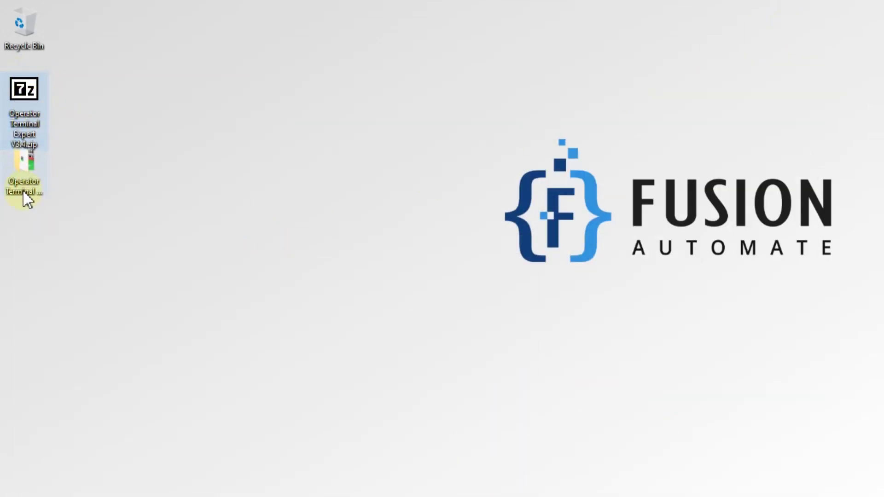
click(23, 178)
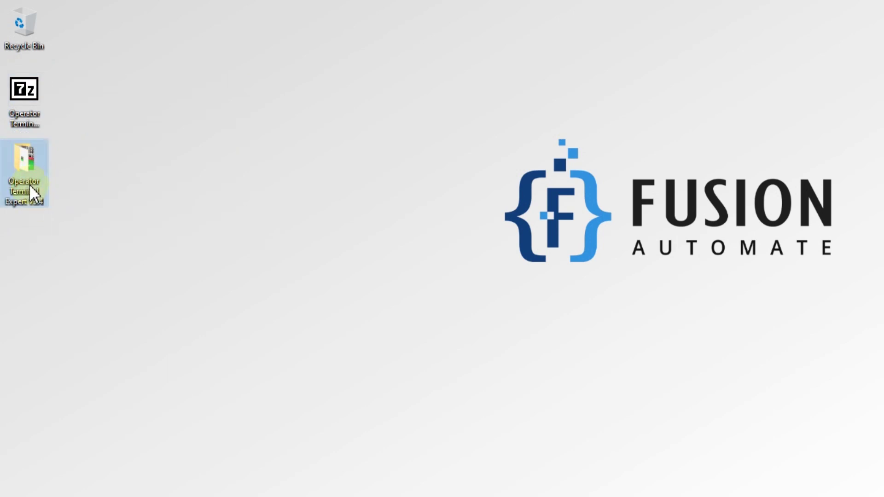
- Launch the EcoStruxure_Operator_Terminal_Expert_3.4.exe installer from the Operator Terminal Expert V3.4 folder and minimize the folder window
double_click(24, 184)
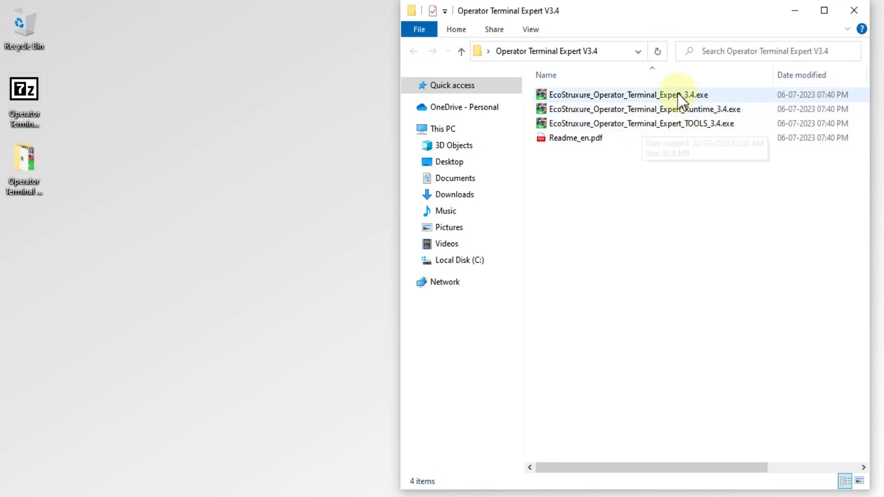
click(631, 99)
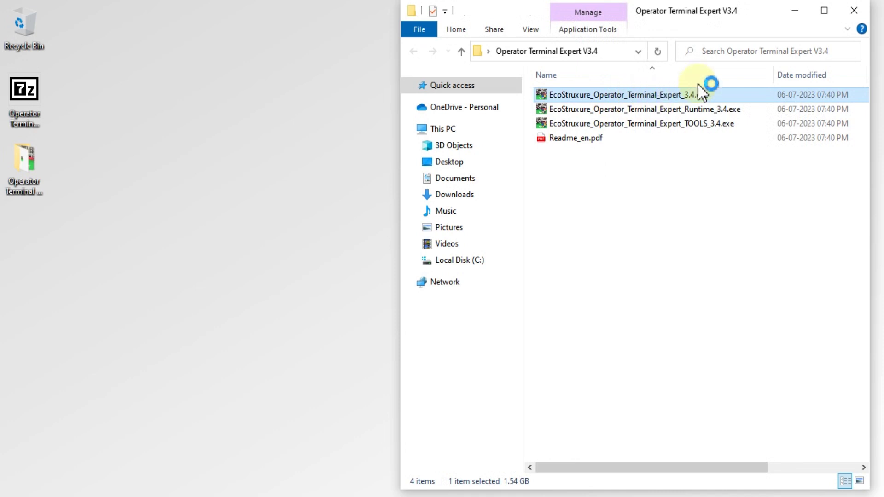
click(796, 12)
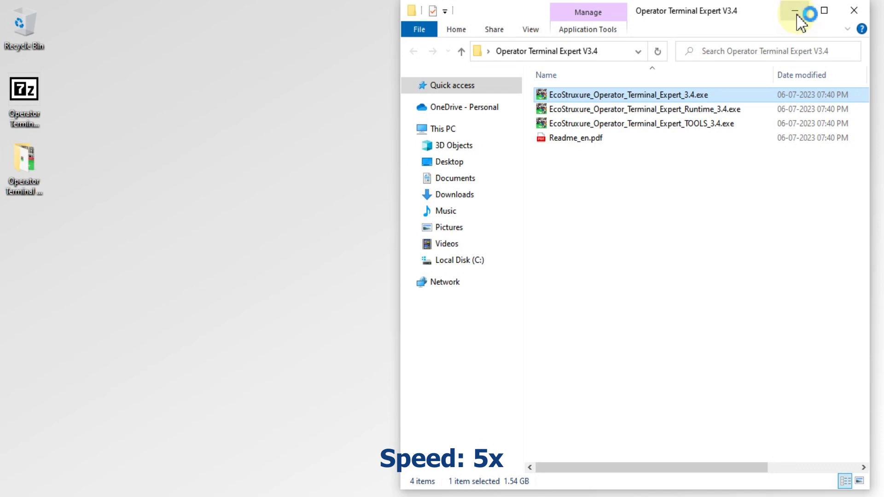
click(795, 11)
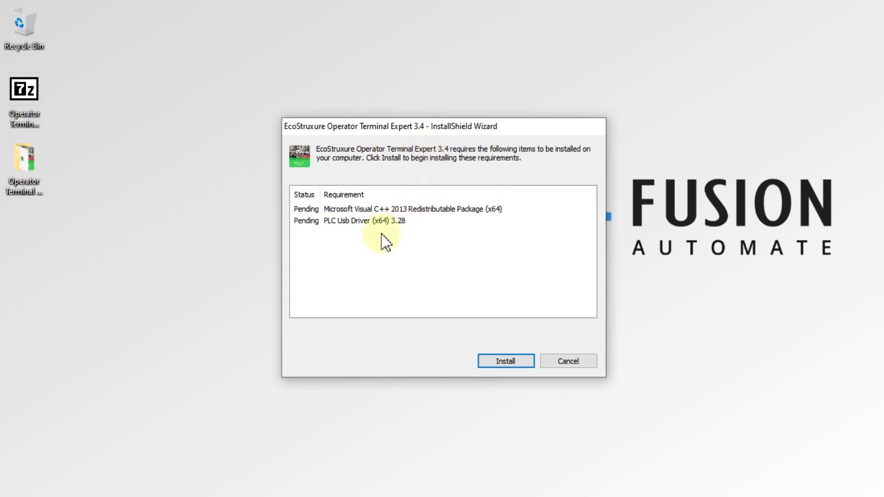
- Install the required prerequisites and complete the Device Driver Installation Wizard for the Schneider Electric drivers
click(514, 367)
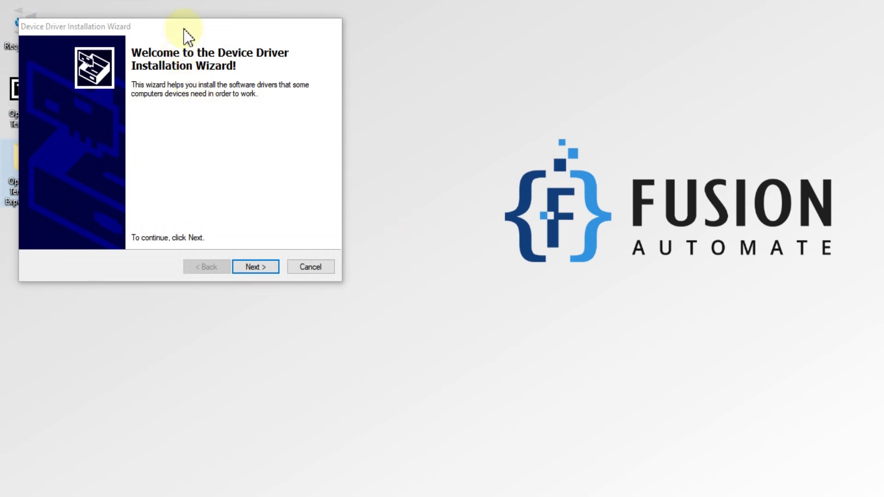
drag(183, 26, 293, 78)
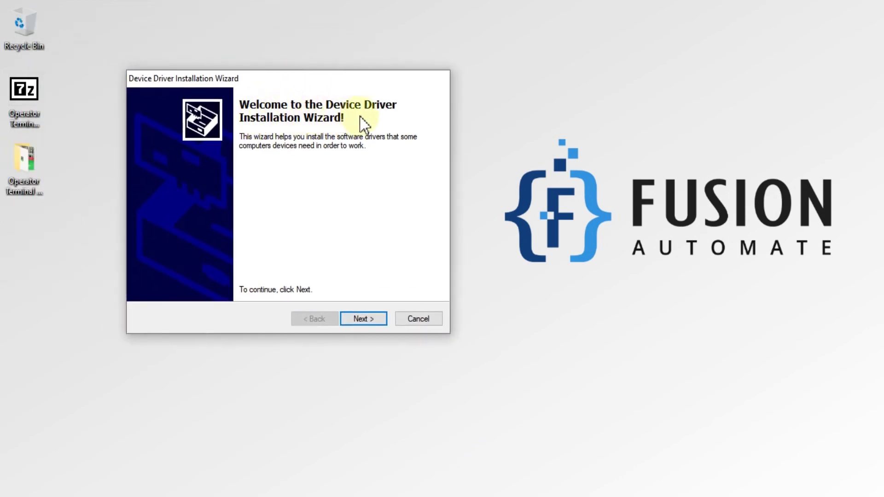
click(372, 322)
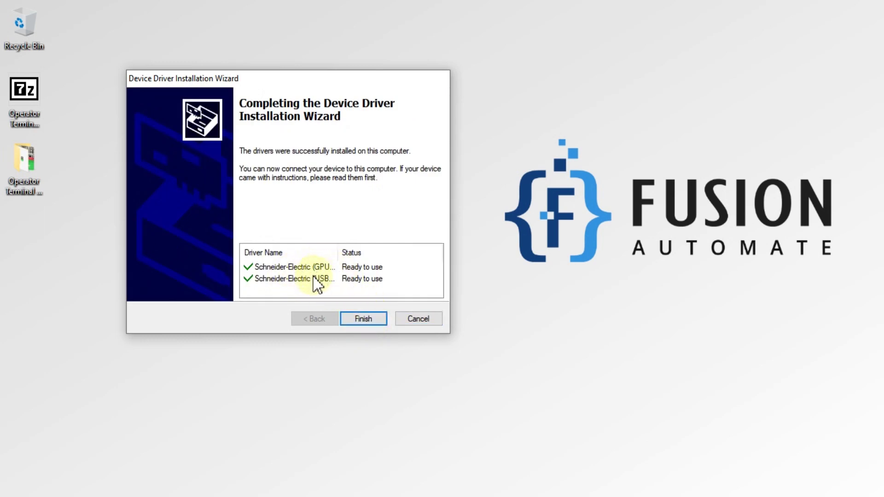
click(369, 320)
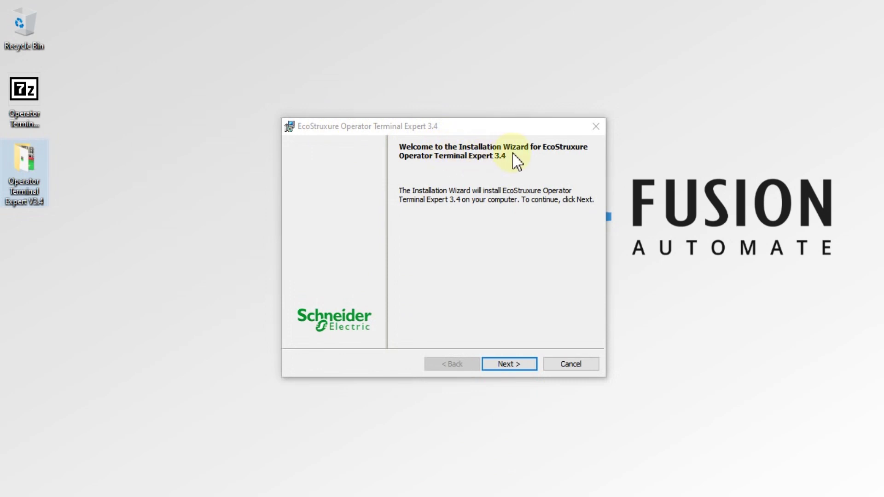
- Skip displaying the Readme file and accept the license agreement for EcoStruxure Operator Terminal Expert 3.4
click(526, 365)
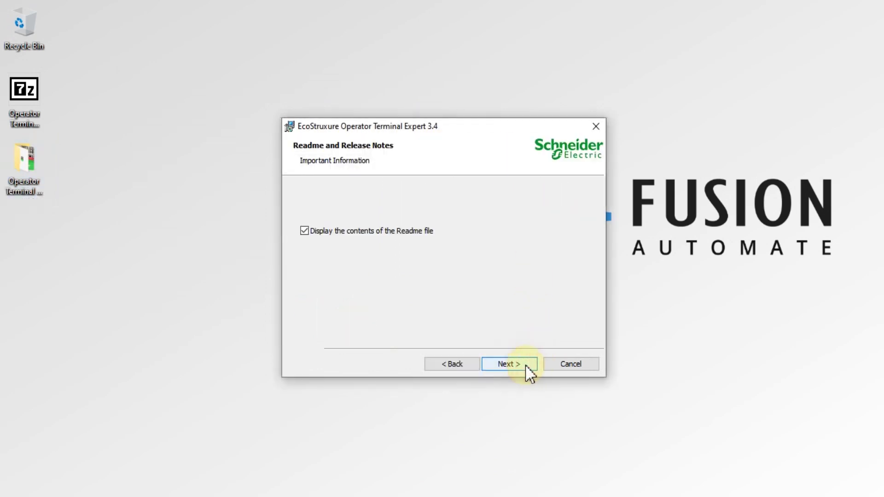
click(304, 231)
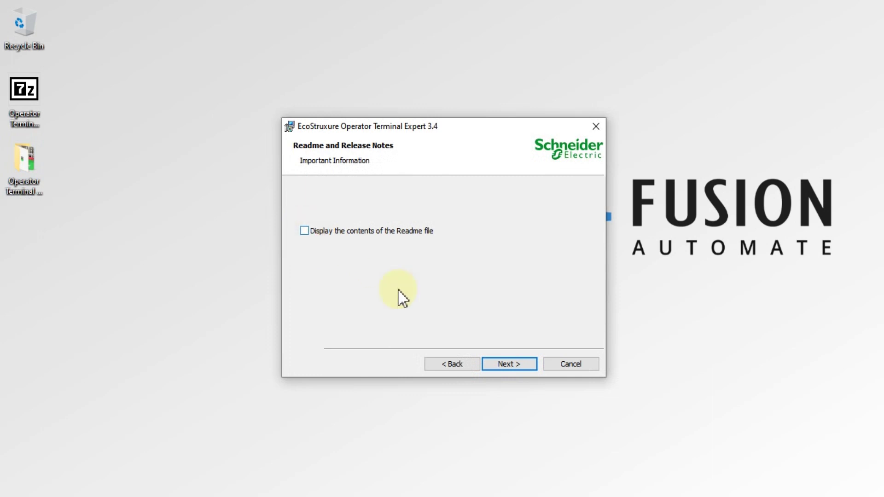
click(524, 366)
click(352, 315)
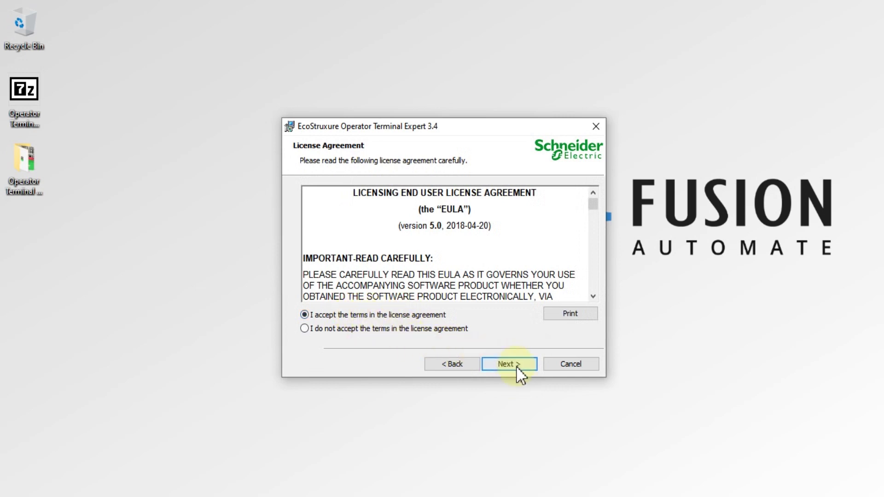
click(515, 365)
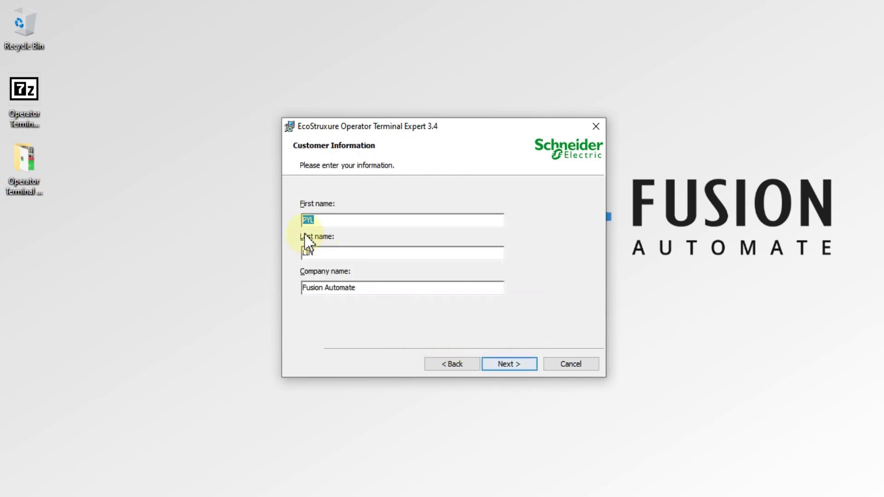
- Check the prefilled customer name and company fields, and accept them along with the default destination folder
click(321, 253)
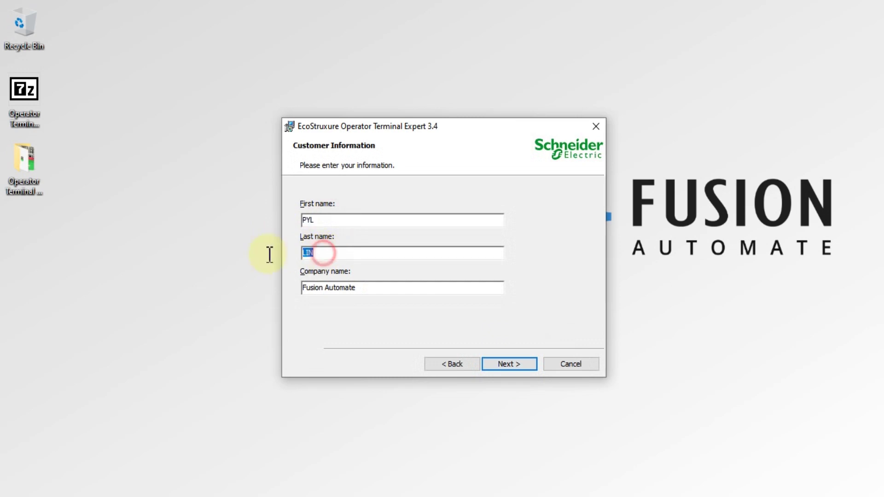
click(363, 289)
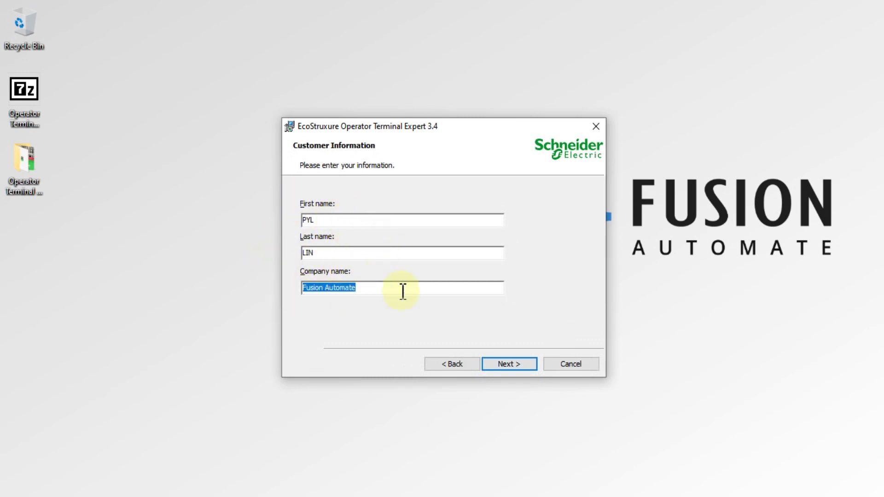
click(518, 363)
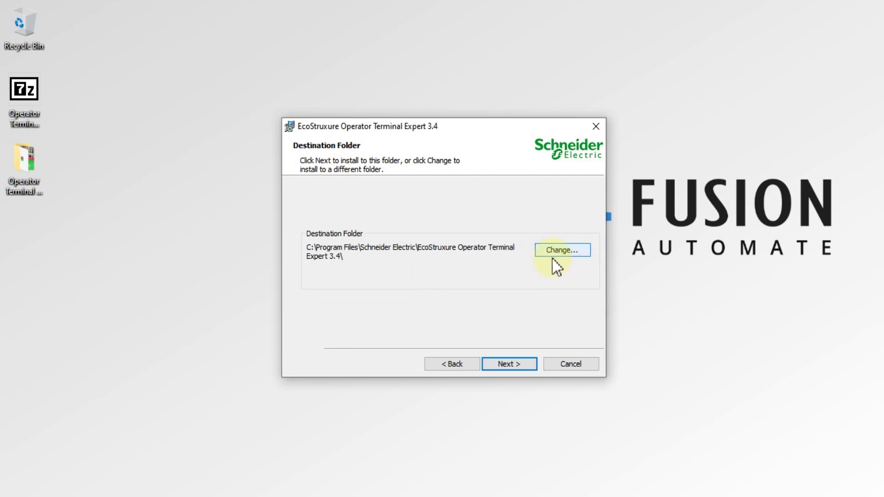
click(518, 363)
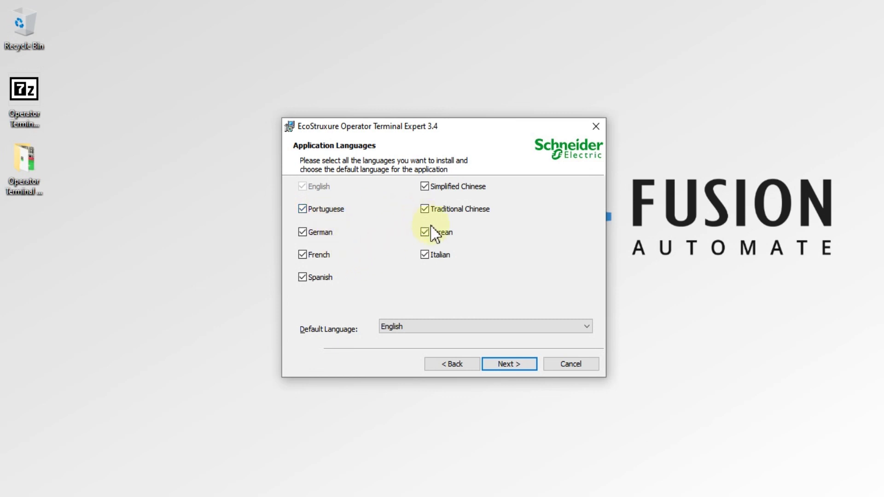
- Exclude Portuguese, German, French, Spanish, Italian, Traditional Chinese and Simplified Chinese from the application languages, keeping English as the default
click(302, 210)
click(303, 232)
click(302, 255)
click(302, 277)
click(423, 255)
click(425, 209)
click(425, 187)
click(514, 364)
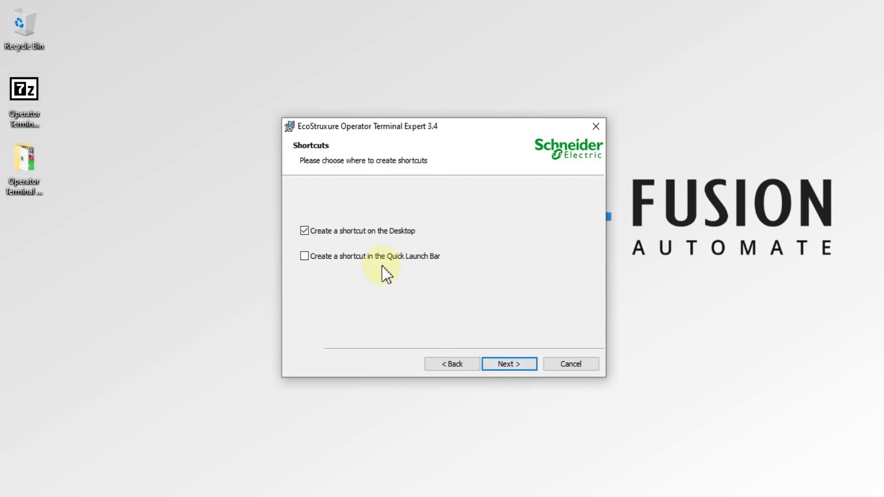
- Choose to create shortcuts on the Desktop and in the Quick Launch Bar, and start the program installation
double_click(304, 231)
click(304, 256)
click(521, 369)
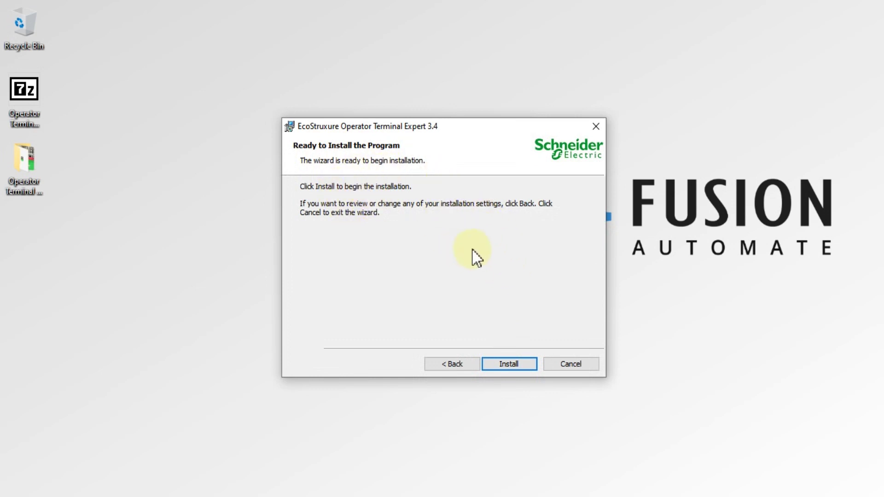
click(525, 365)
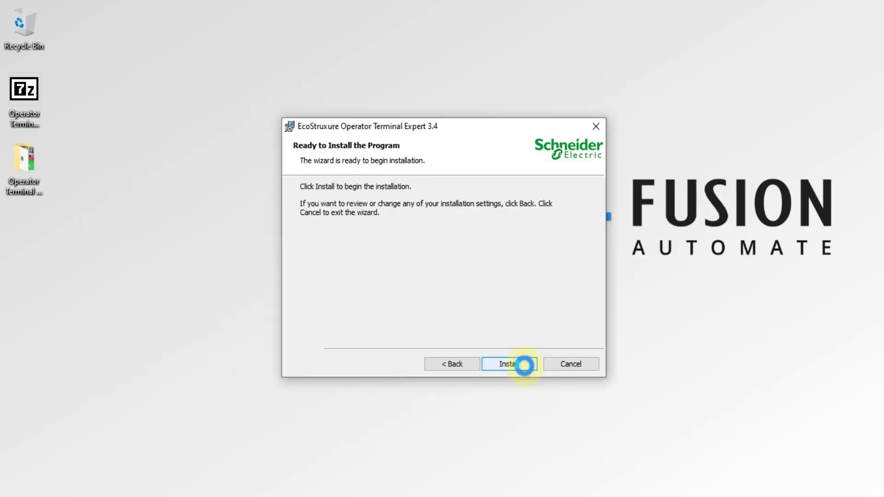
click(525, 365)
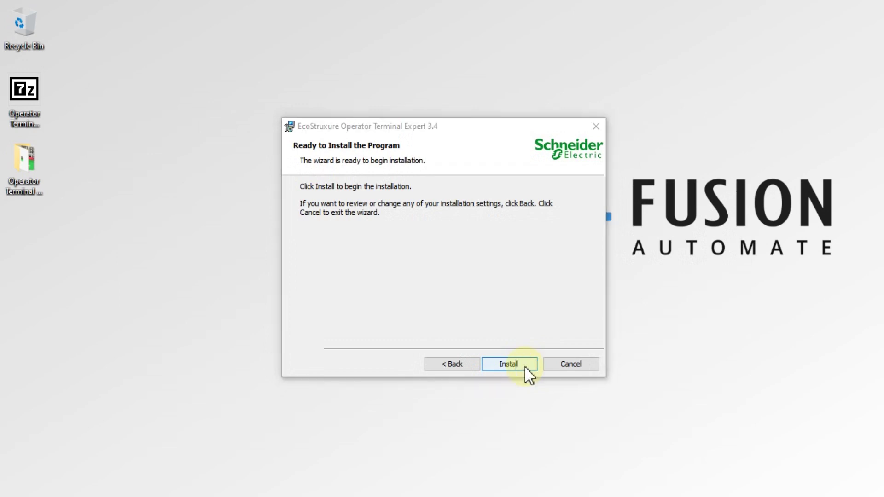
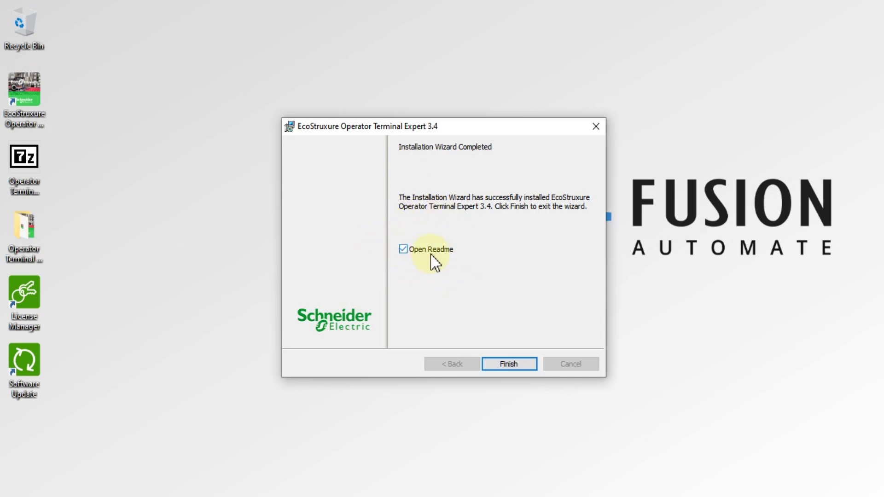
- Finish the installation wizard without opening the Readme
click(403, 249)
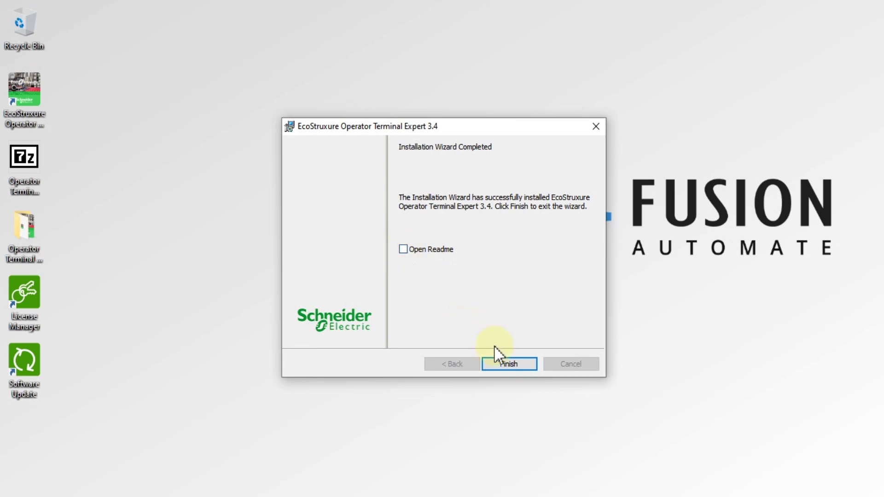
click(515, 364)
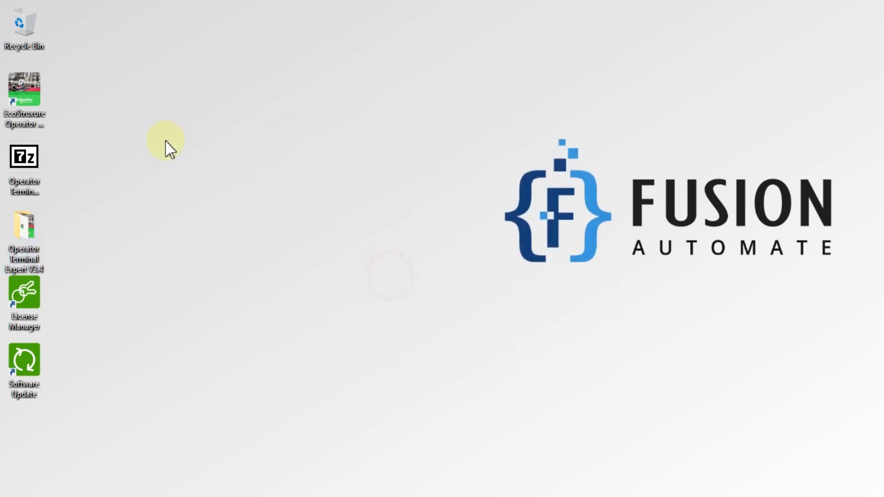
- Check the new EcoStruxure Operator Terminal Expert 3.4 desktop shortcut and its entries among the recently added programs
drag(136, 76, 2, 121)
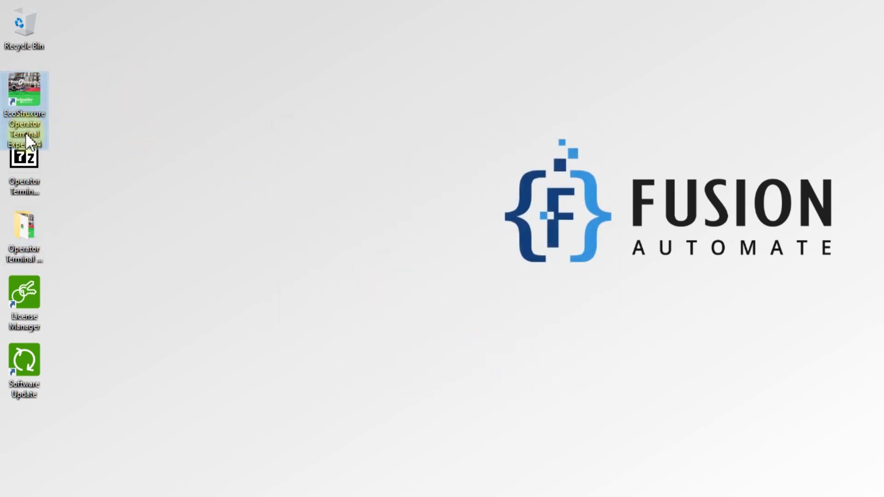
key(F2)
click(84, 145)
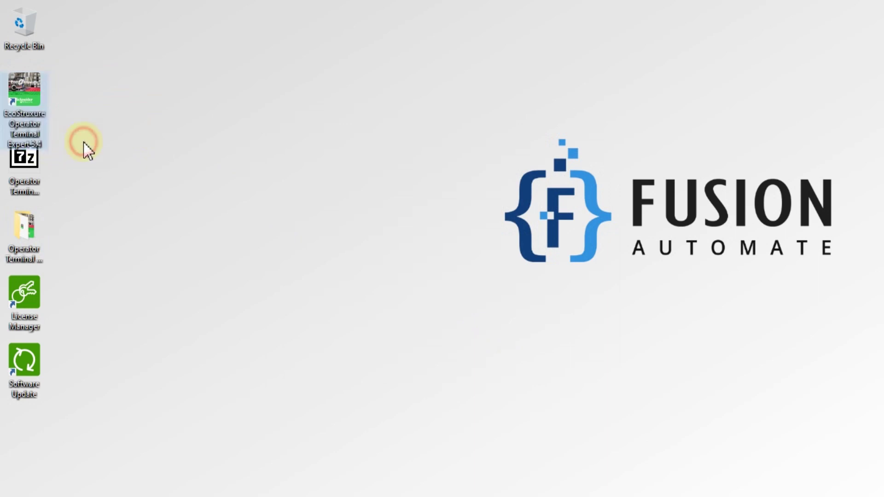
click(14, 496)
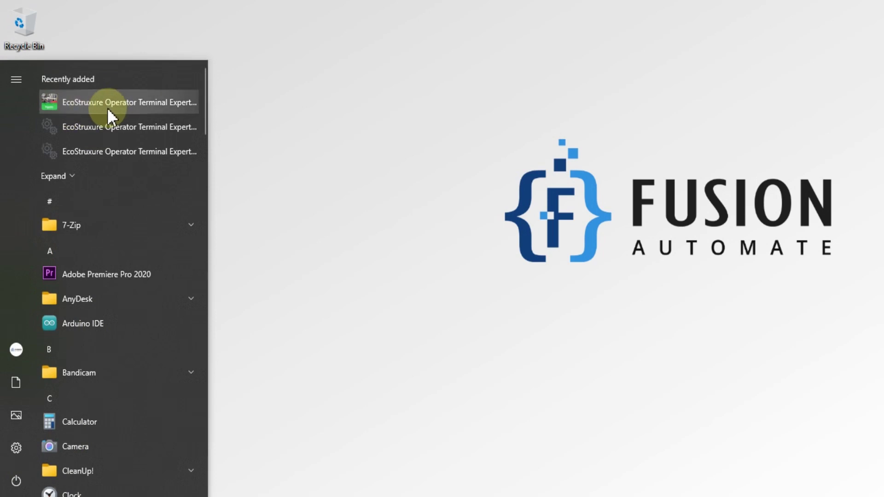
- Review the EcoStruxure Operator Terminal Expert product page and its Utilities and Firmware downloads in Firefox, and return to the desktop
click(312, 192)
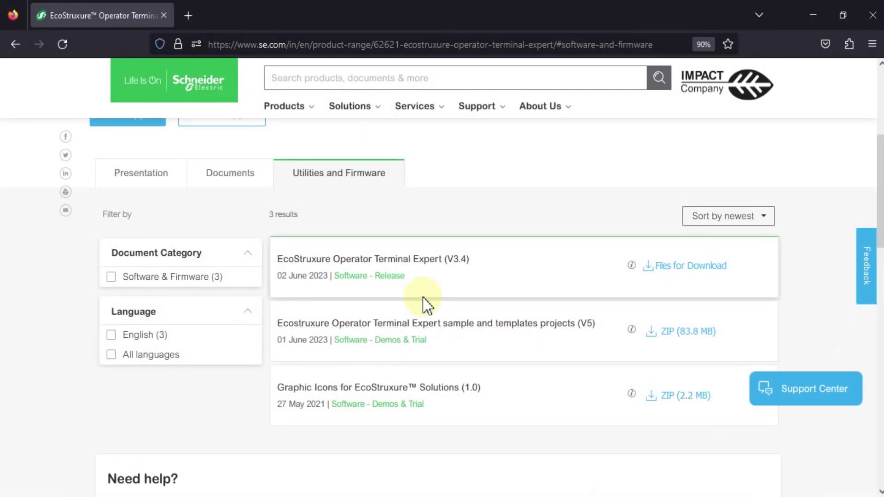
scroll(384, 194, up, 5)
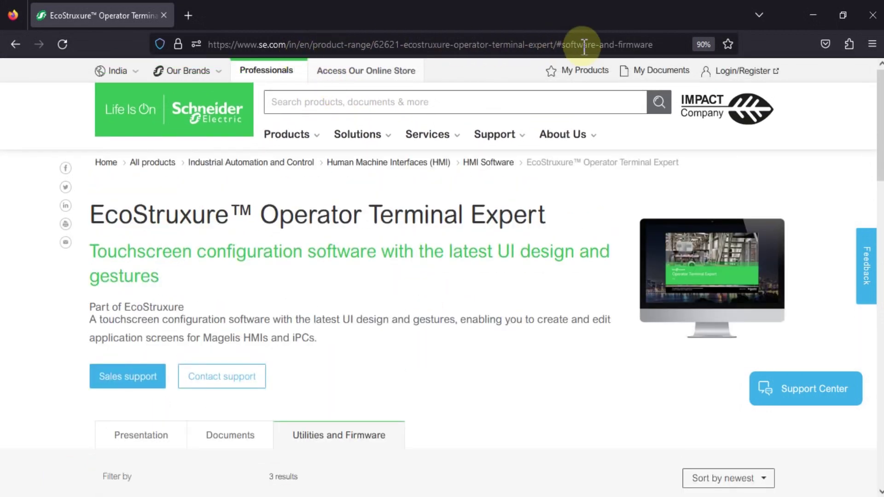
scroll(527, 321, down, 3)
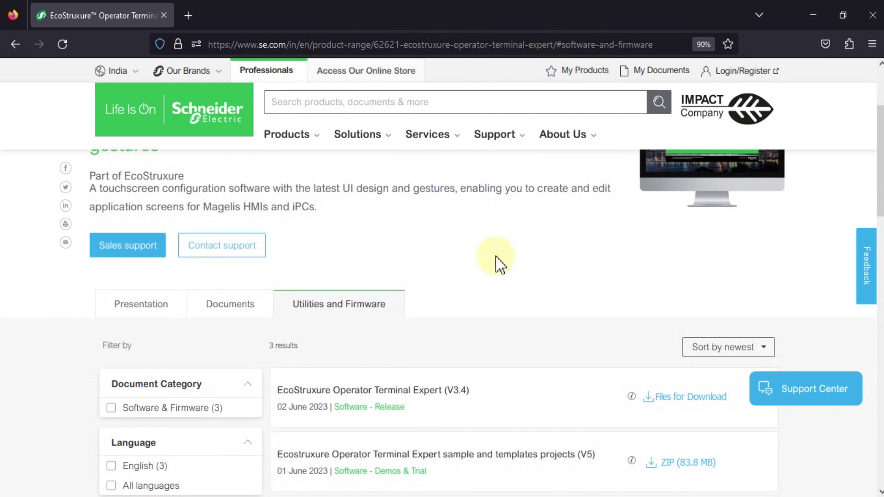
scroll(460, 257, down, 1)
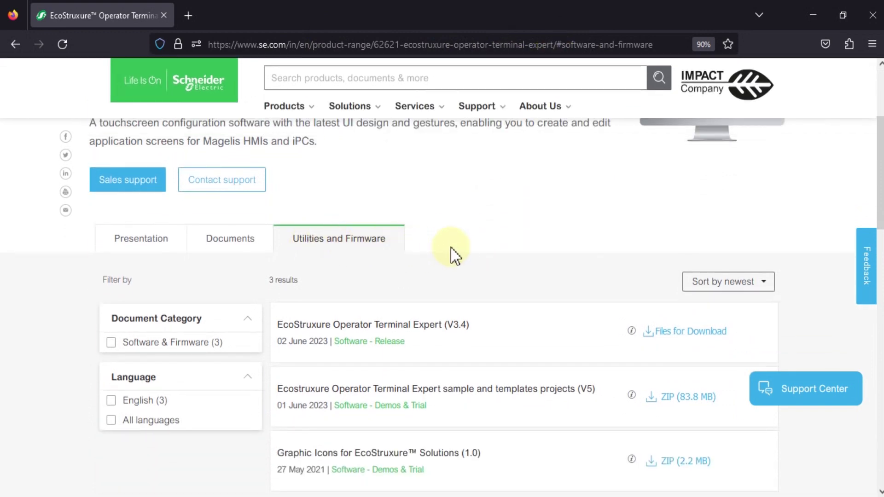
scroll(454, 258, down, 3)
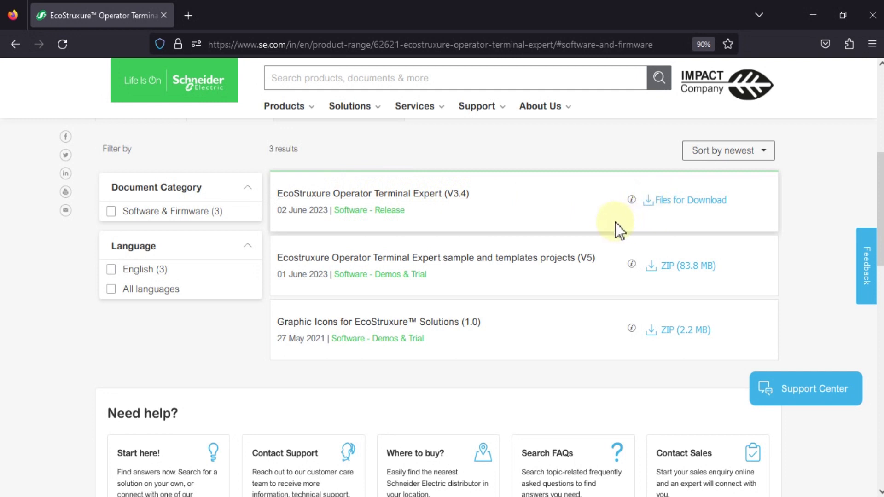
click(813, 15)
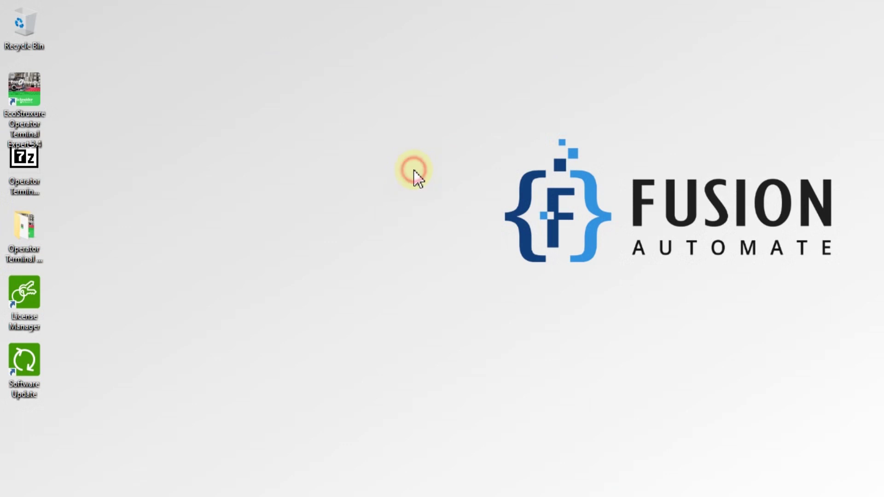